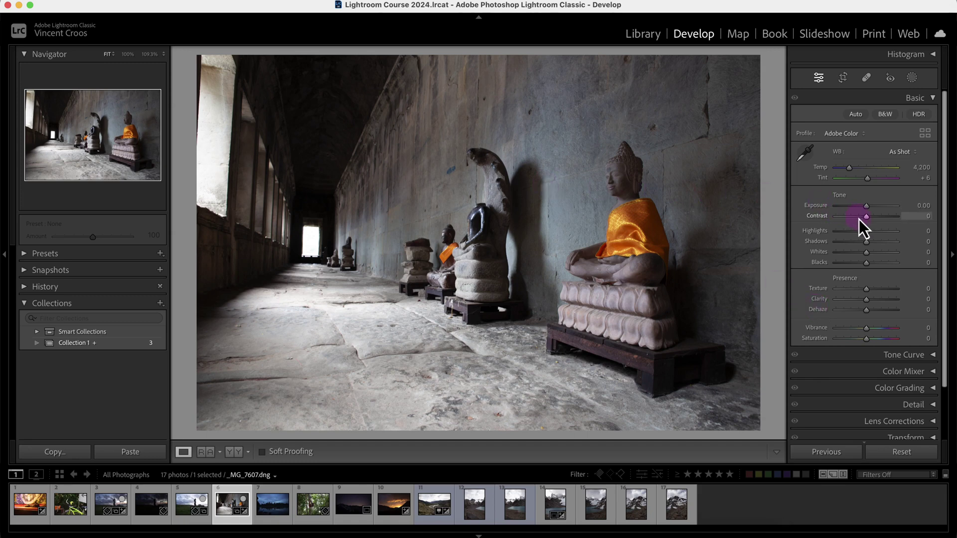
- Try Contrast at -100 and a raised Texture separately on the temple photo, resetting each to 0
drag(866, 220, 835, 221)
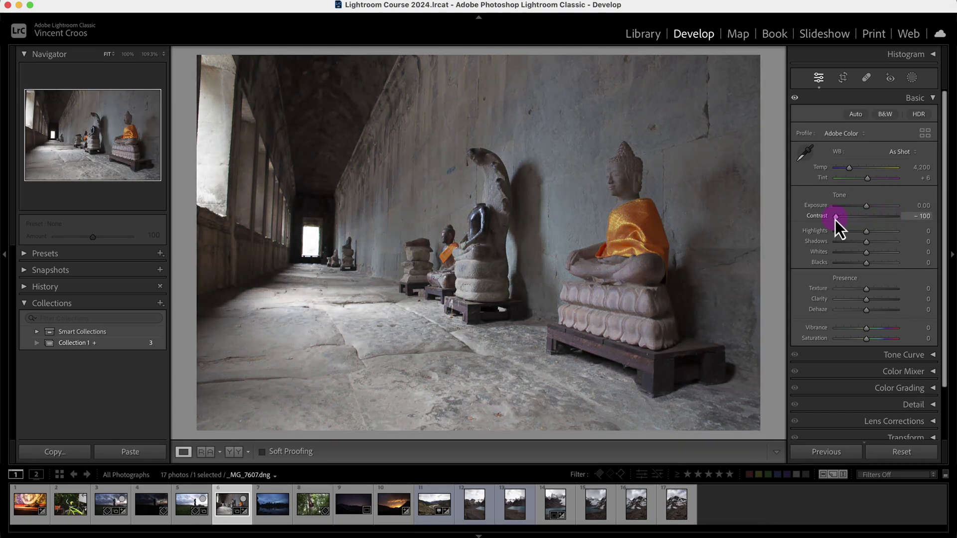
double_click(836, 220)
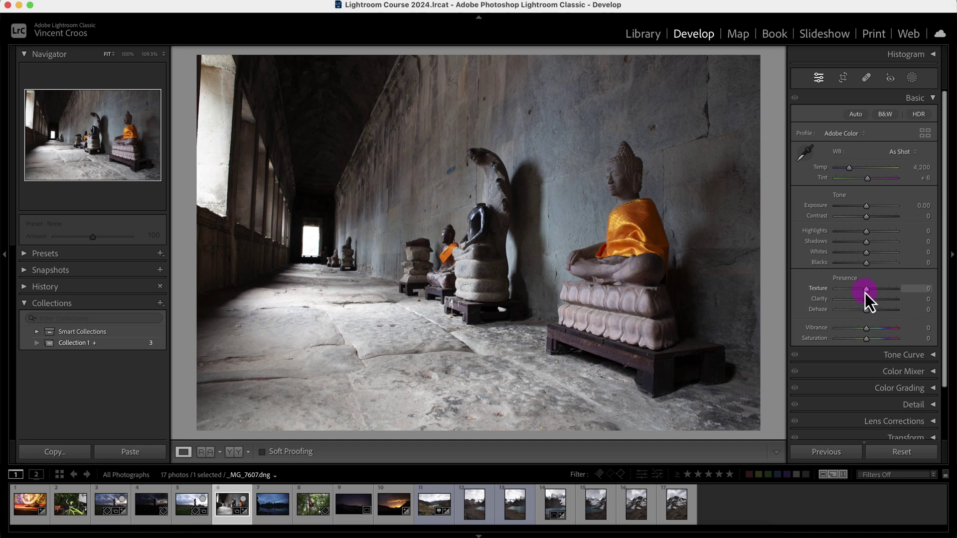
drag(867, 292, 886, 293)
double_click(824, 290)
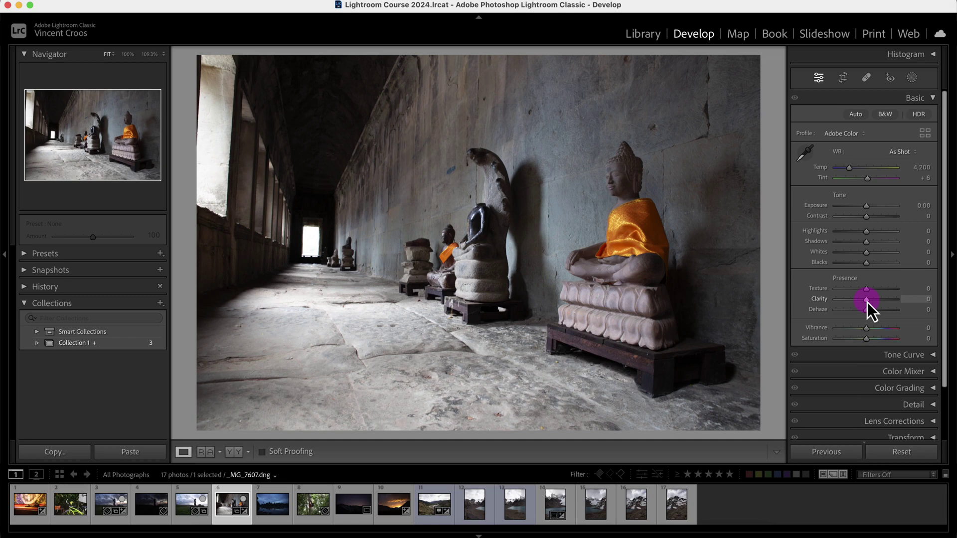
- Try Clarity at +100 on the temple photo and reset it to 0
drag(868, 302, 898, 303)
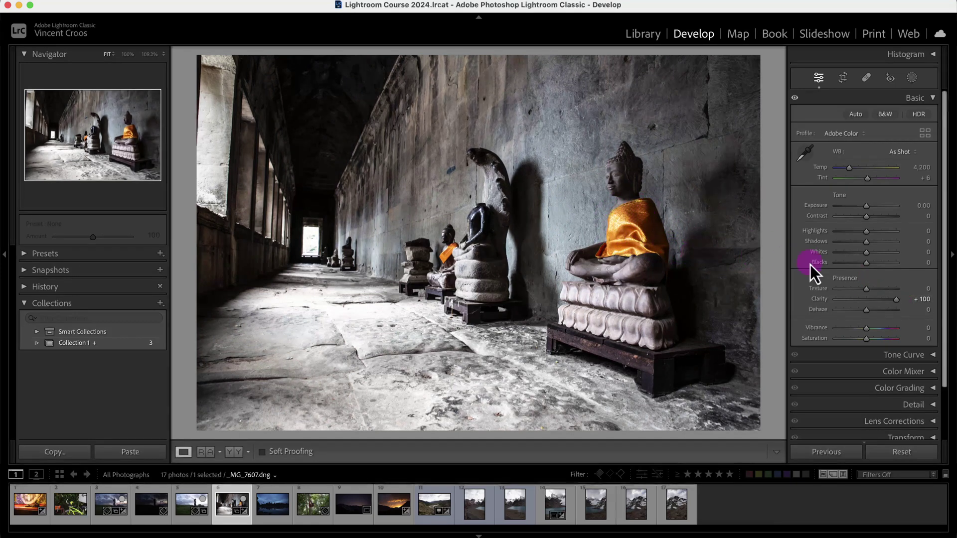
drag(899, 301, 866, 290)
click(869, 292)
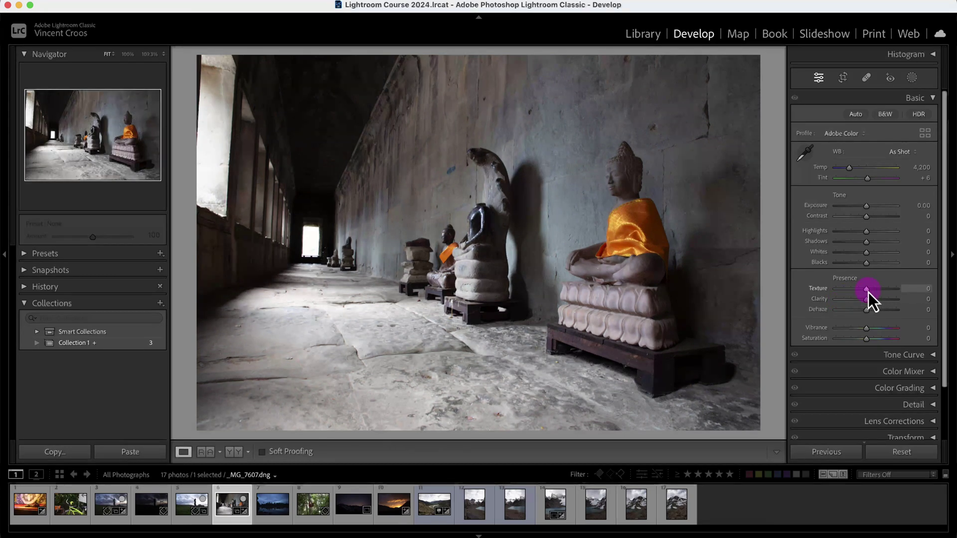
double_click(869, 292)
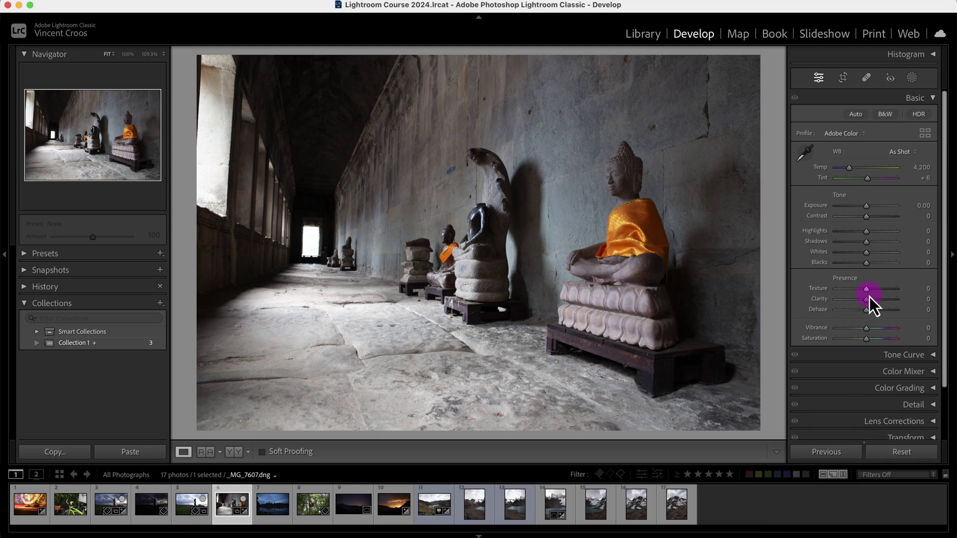
- Compare Clarity at +100 with the original in the side-by-side before/after view, and reset Clarity to 0
drag(867, 302, 874, 300)
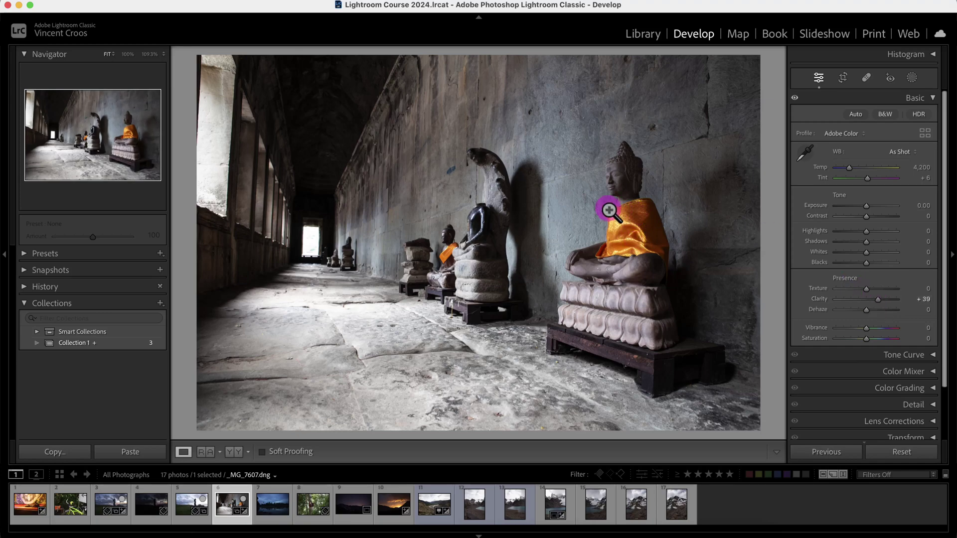
drag(883, 302, 902, 302)
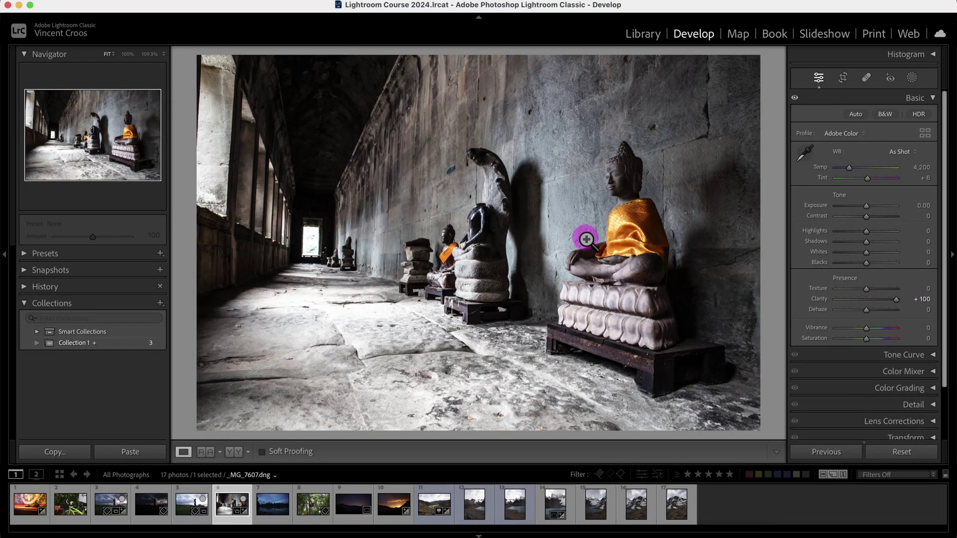
key(y)
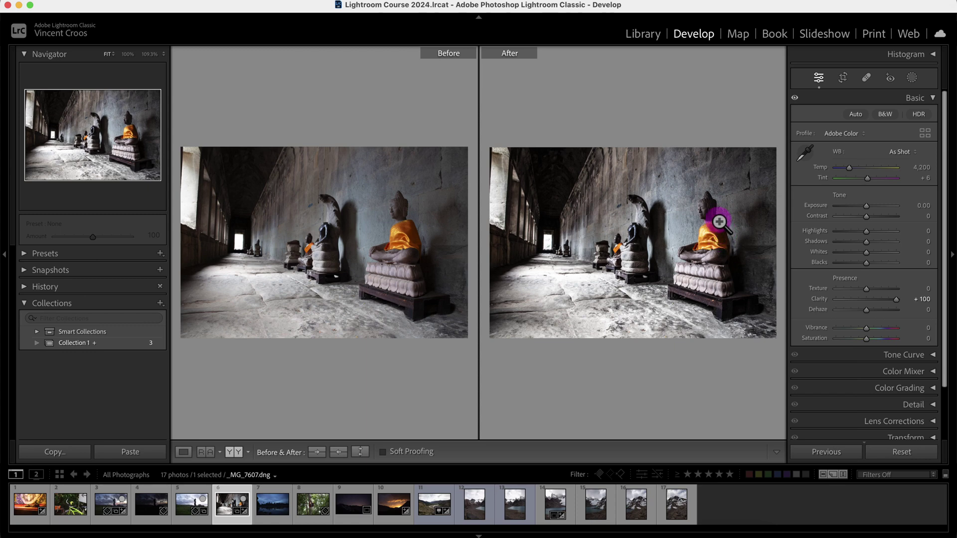
double_click(896, 302)
- Compare Texture at +100 with the original, reset Texture to 0 and return to the single-photo view
drag(868, 292, 900, 289)
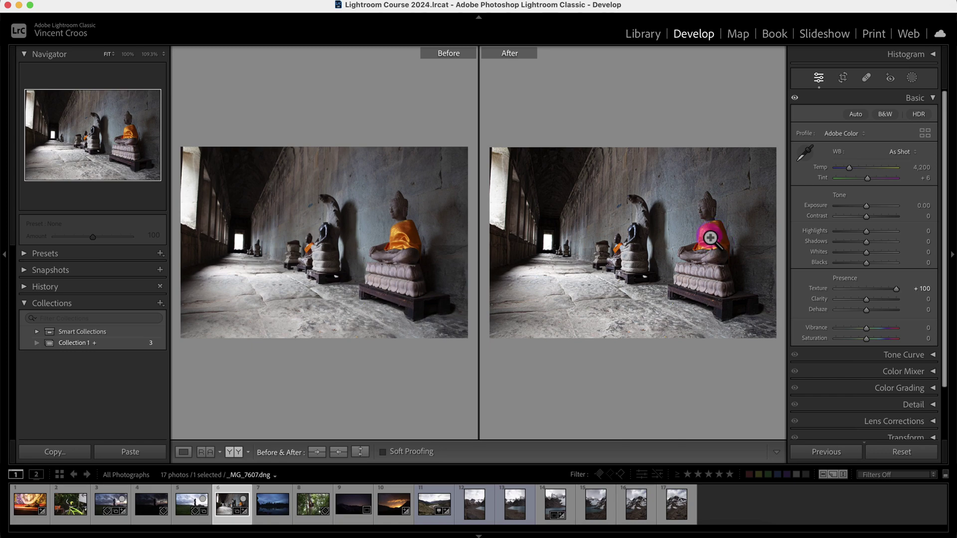
double_click(896, 290)
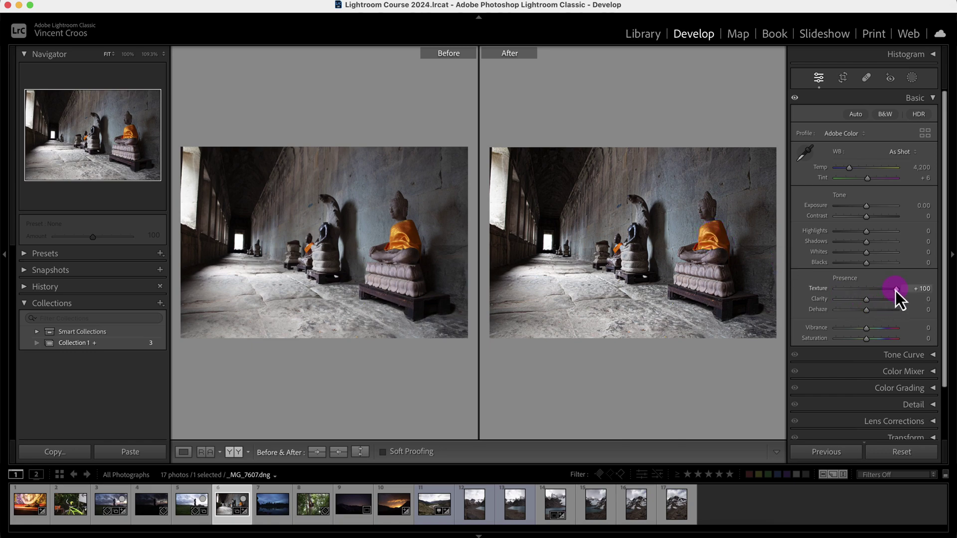
key(y)
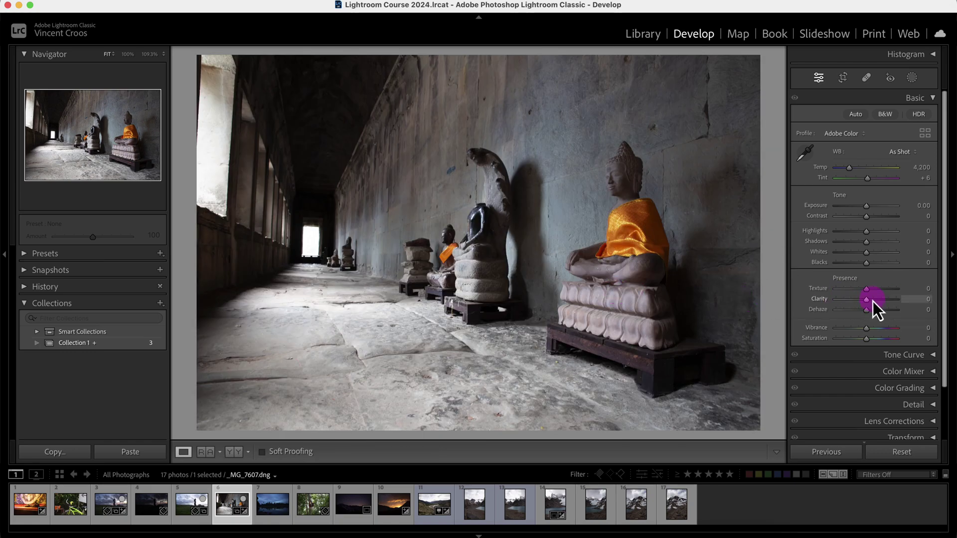
- Try Clarity at -51 and Texture at -61 separately on the temple photo, resetting each to 0
drag(869, 294, 848, 292)
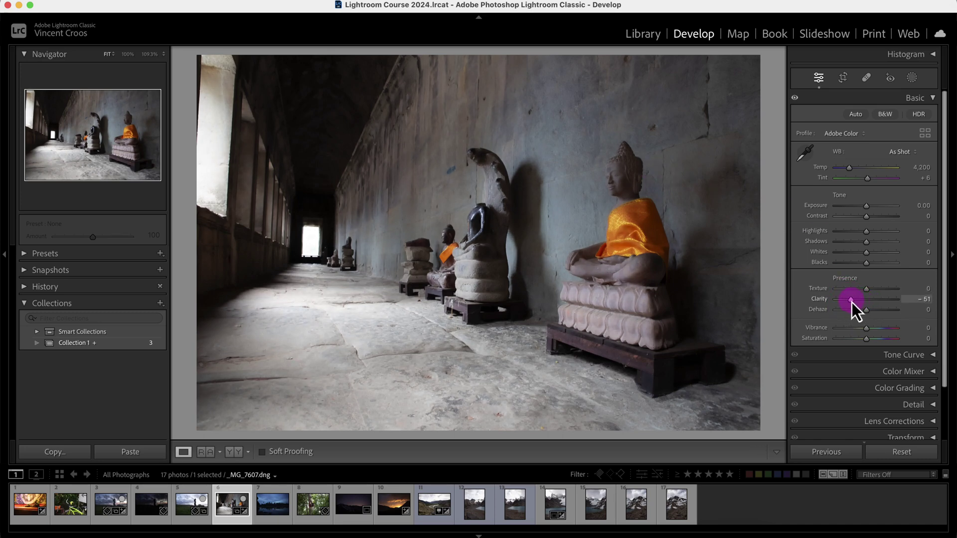
double_click(862, 299)
drag(865, 292, 847, 292)
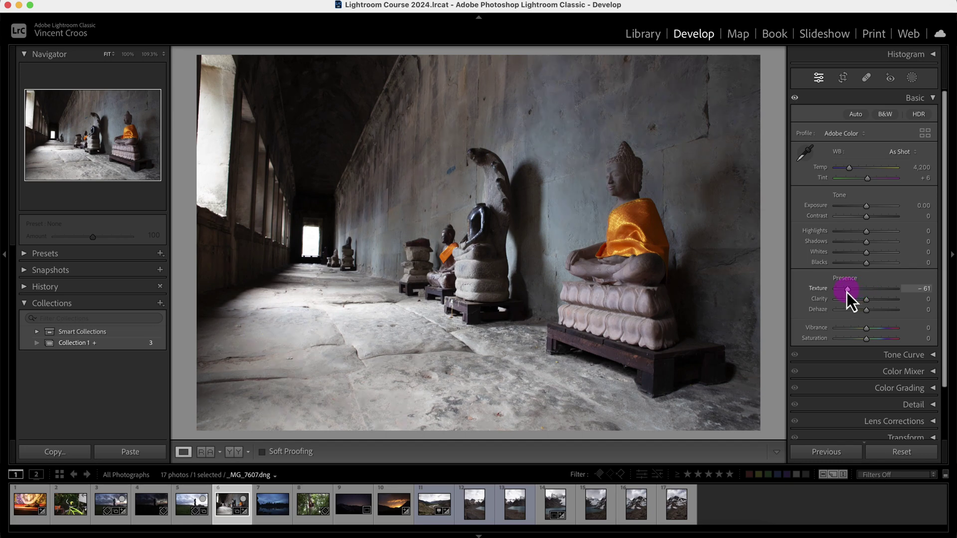
double_click(848, 293)
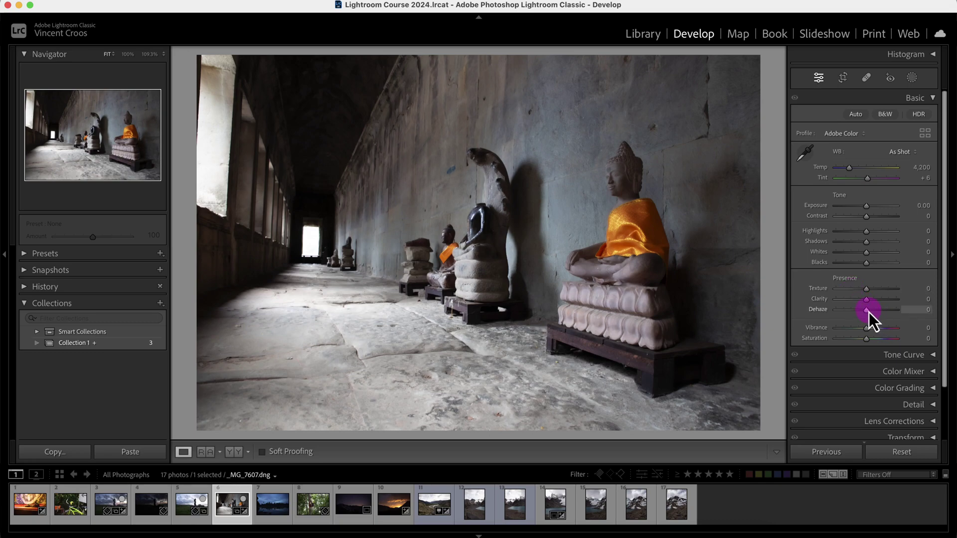
- Try Dehaze at +62 on the temple photo and reset it to 0
mouse_move(868, 311)
mouse_down()
mouse_move(852, 314)
mouse_move(885, 311)
mouse_up()
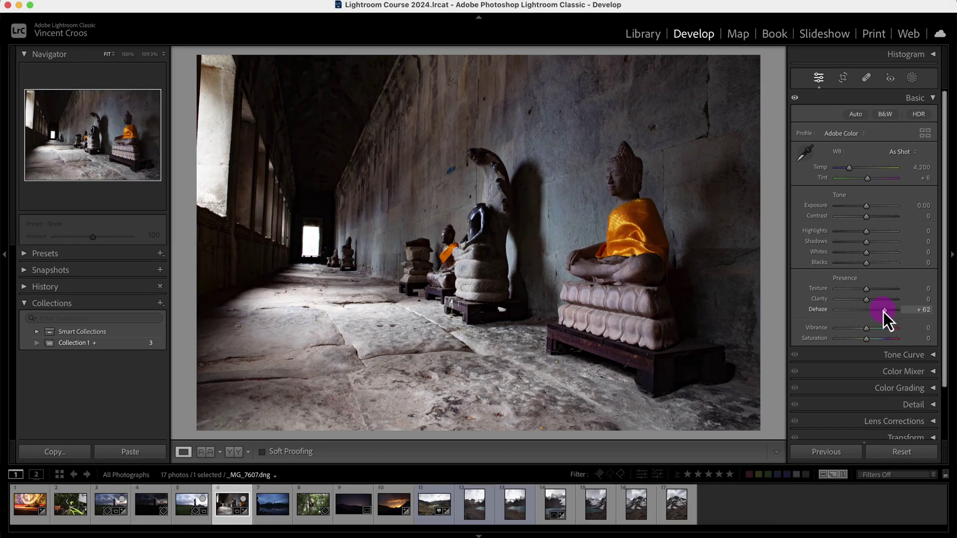
double_click(883, 313)
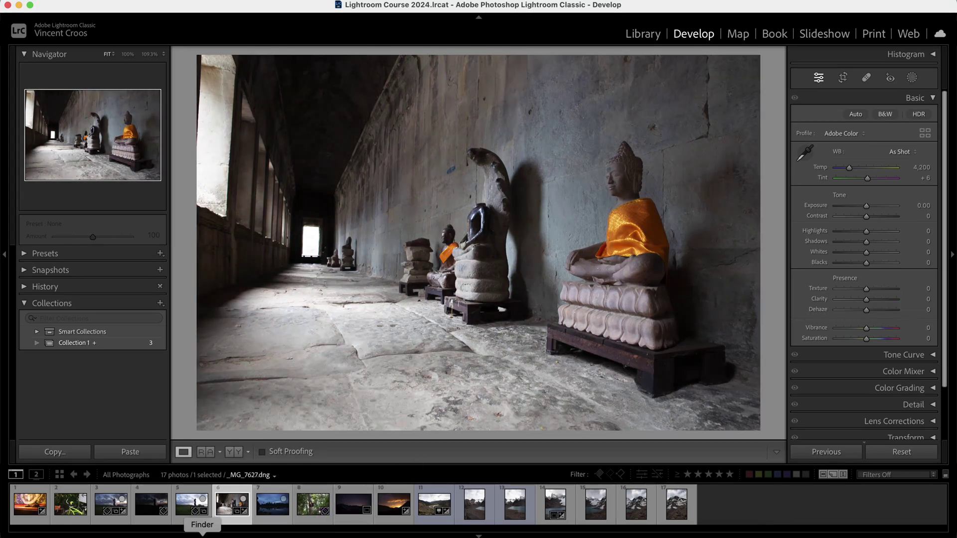
- Import _MG_8697.CR2 from the SD 64GB drive in Finder into the Lightroom Library and open it in Develop
key(super+Tab)
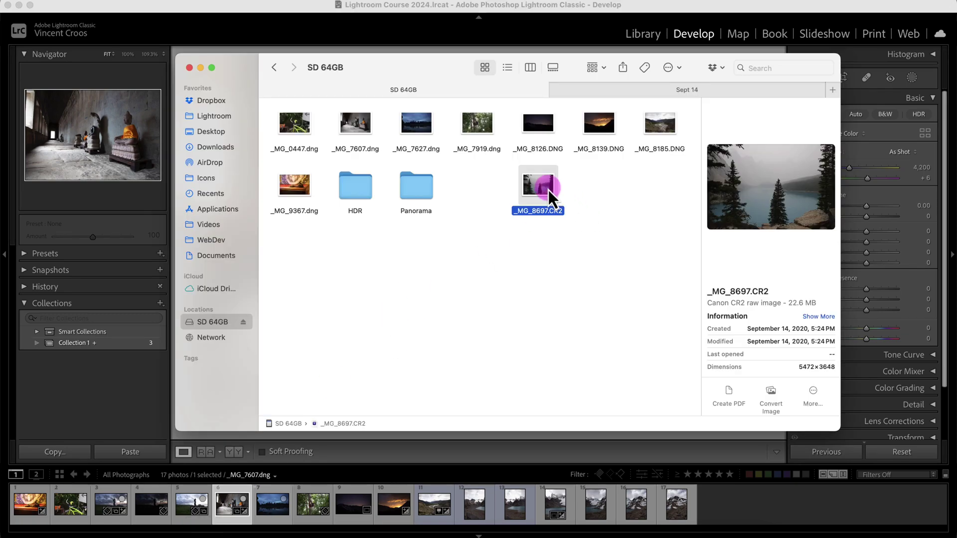
click(643, 34)
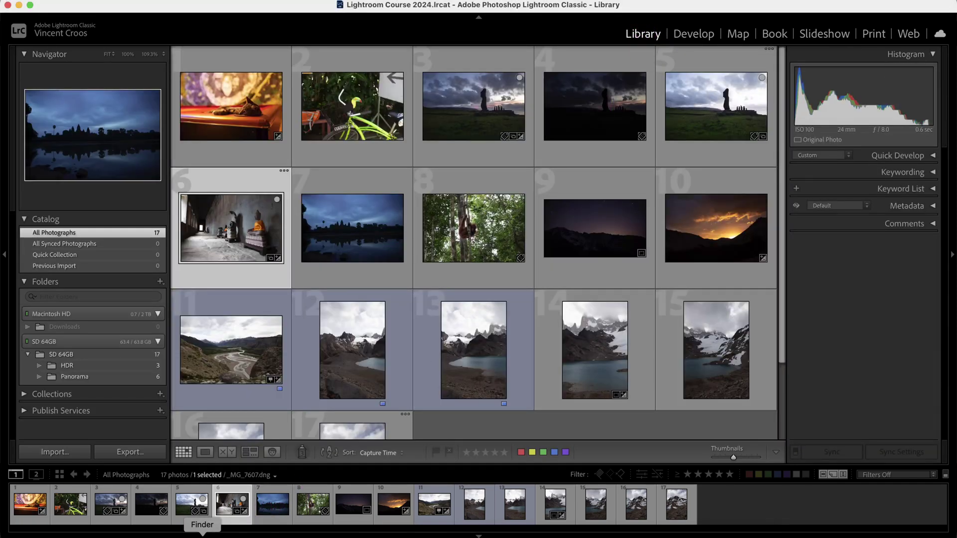
key(super+Tab)
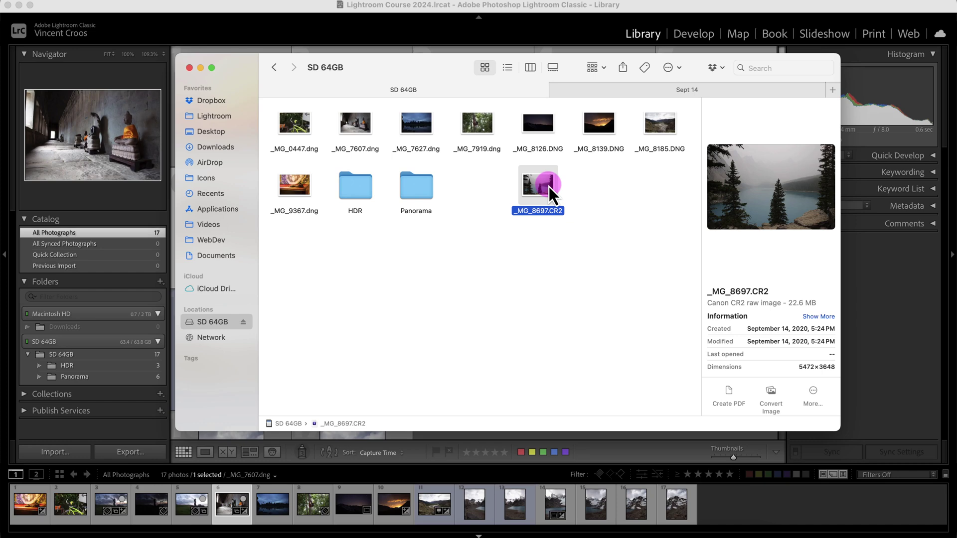
drag(549, 186, 123, 401)
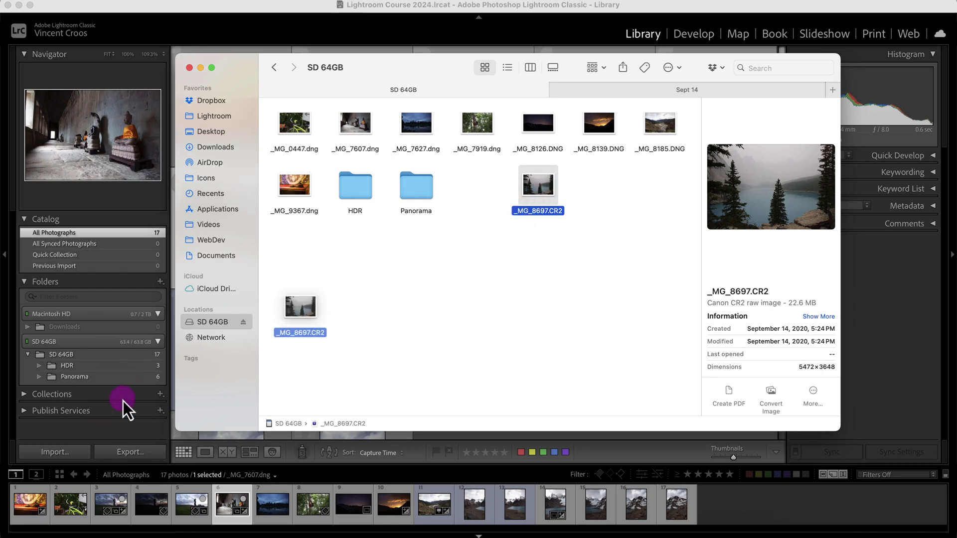
drag(442, 70, 618, 71)
drag(715, 192, 262, 322)
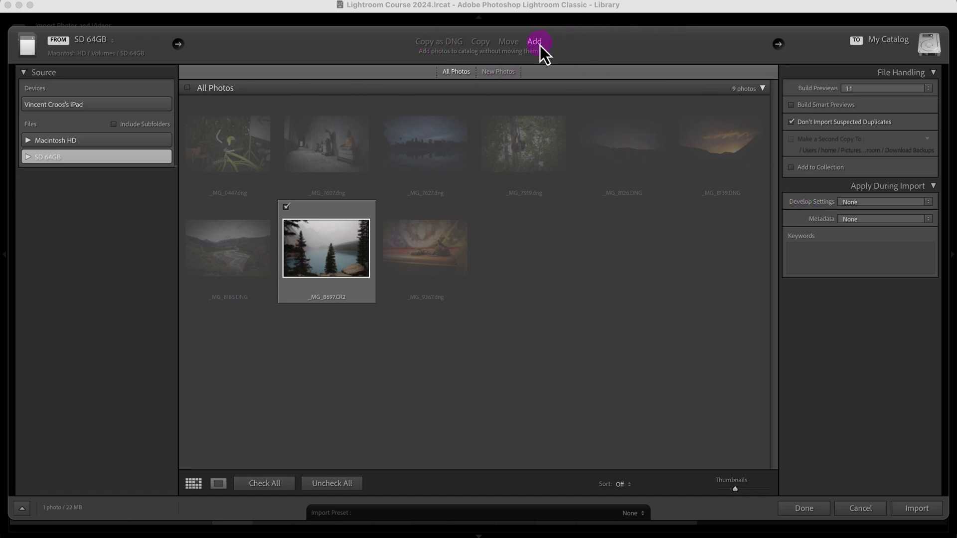
click(920, 508)
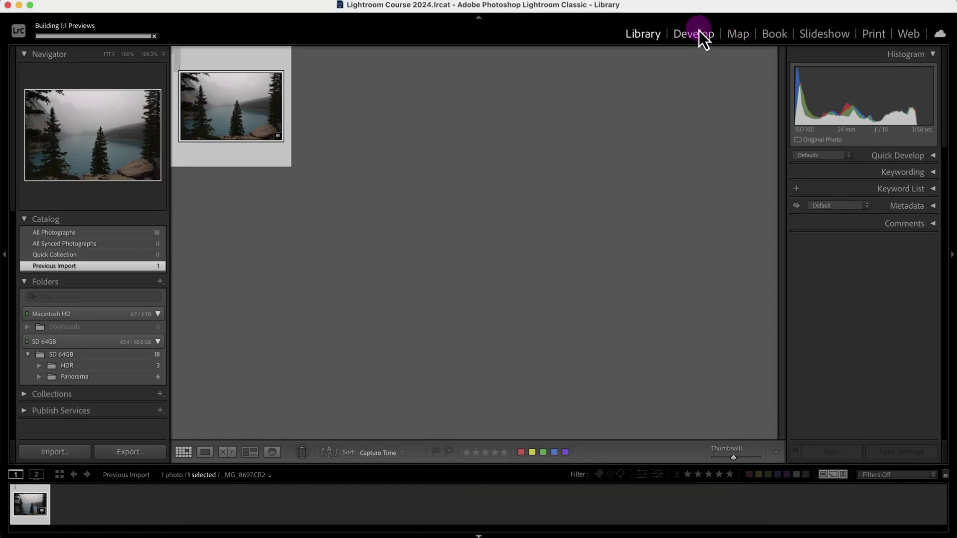
click(693, 34)
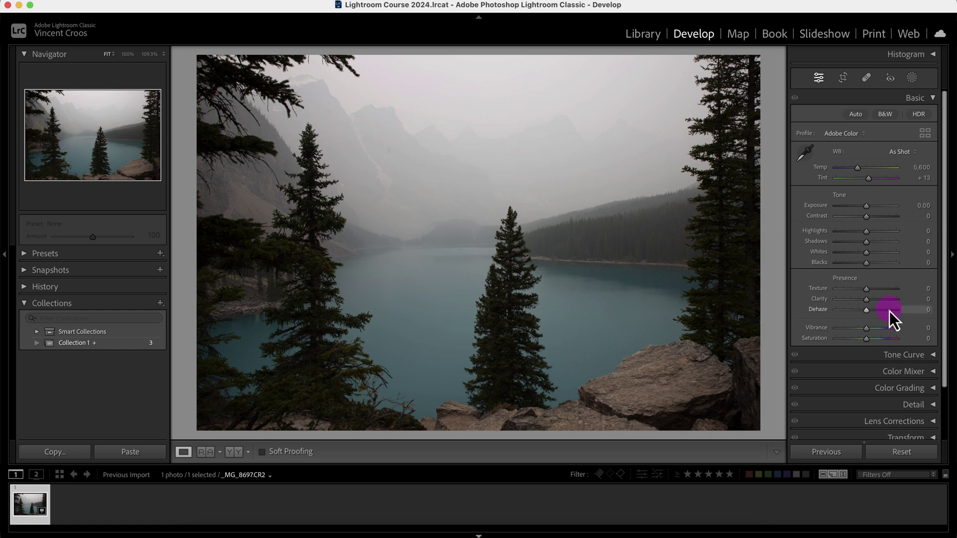
- Raise Dehaze on the misty lake photo to +79 and on to +100
drag(868, 313, 893, 315)
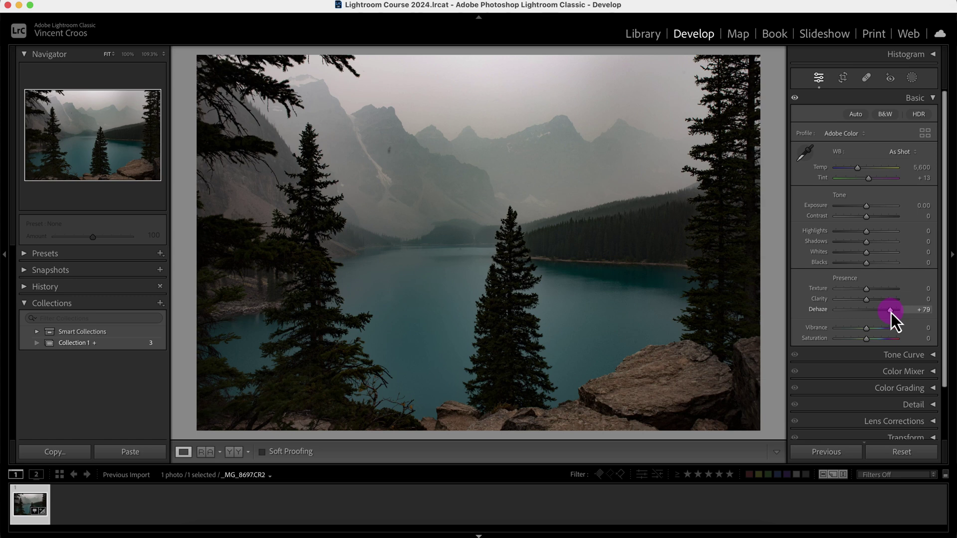
drag(891, 313, 903, 311)
click(332, 109)
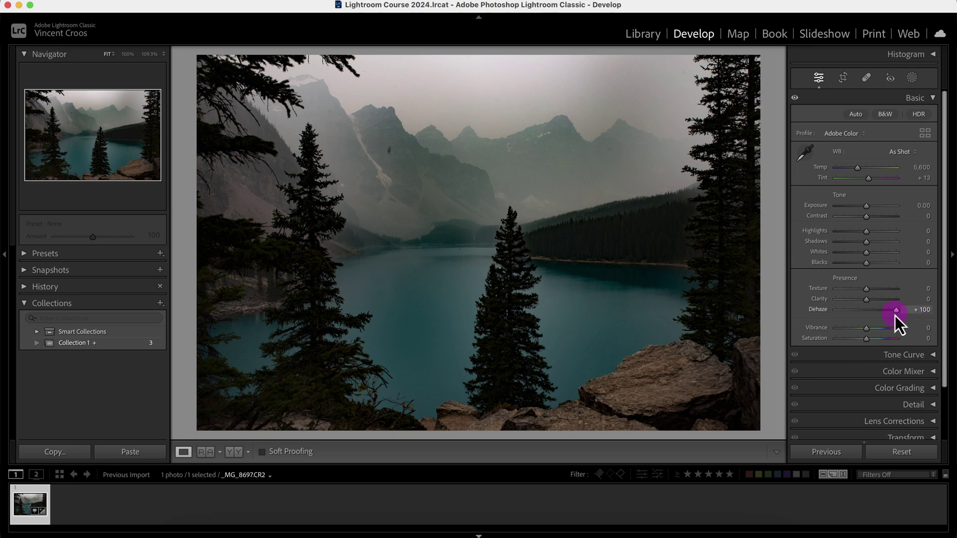
- Try Dehaze at -100, +47 and +64 on the lake photo, and return it to 0
drag(896, 311, 828, 314)
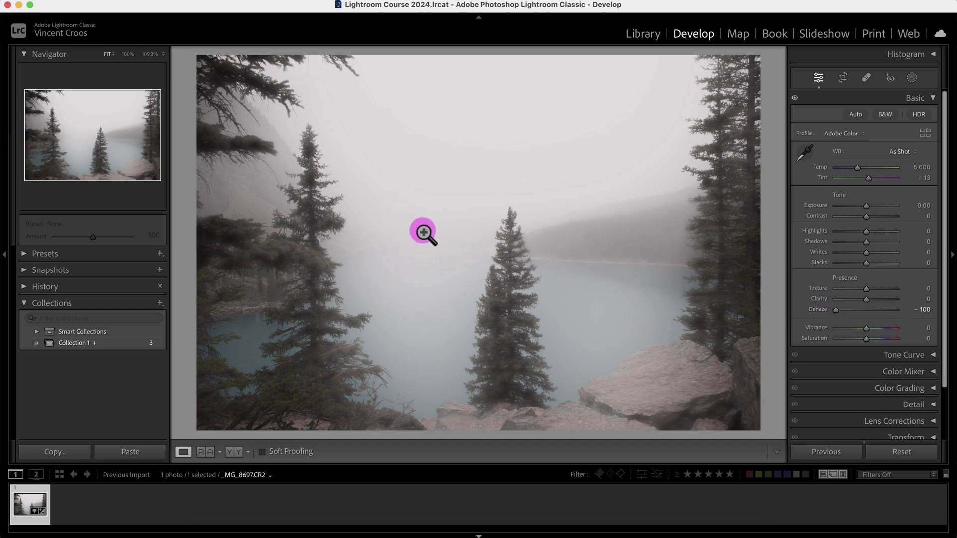
drag(837, 314, 880, 313)
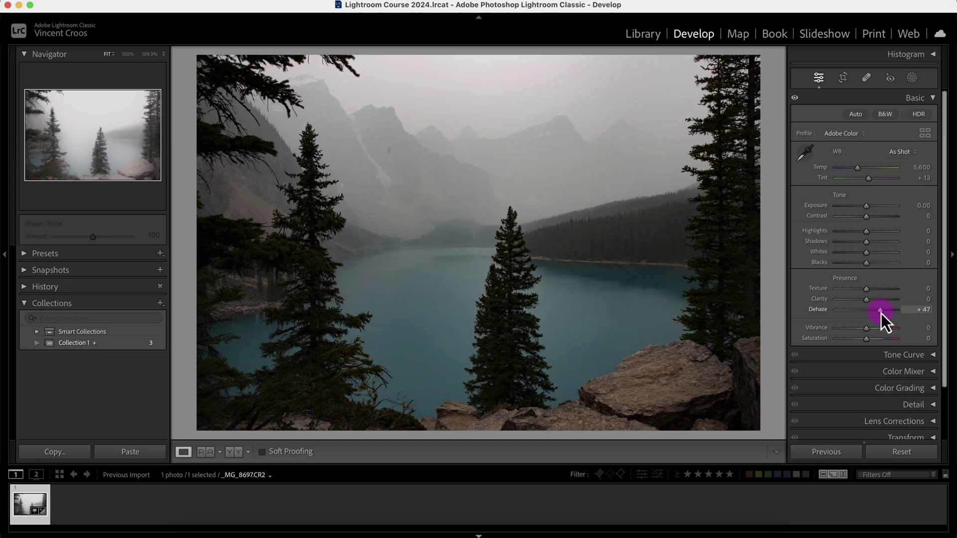
drag(882, 313, 886, 312)
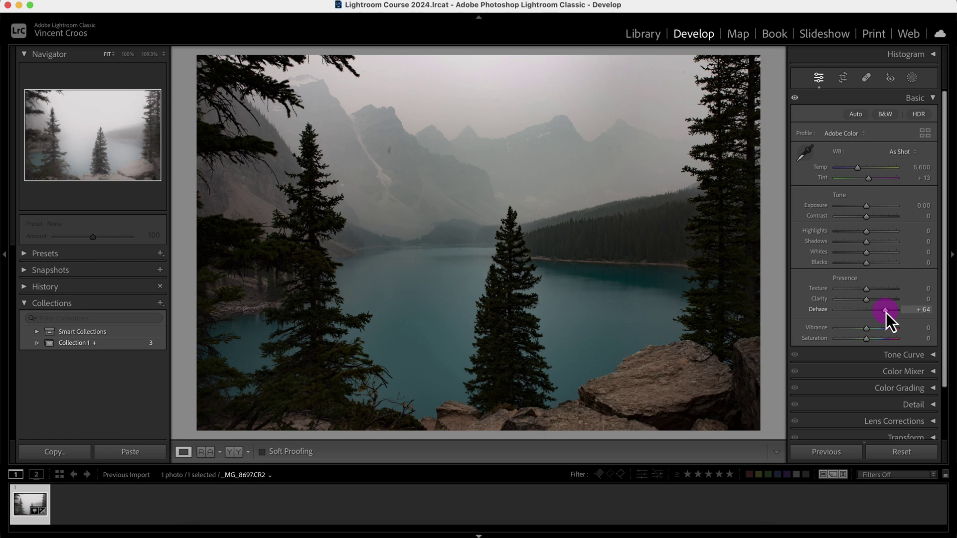
drag(886, 313, 864, 313)
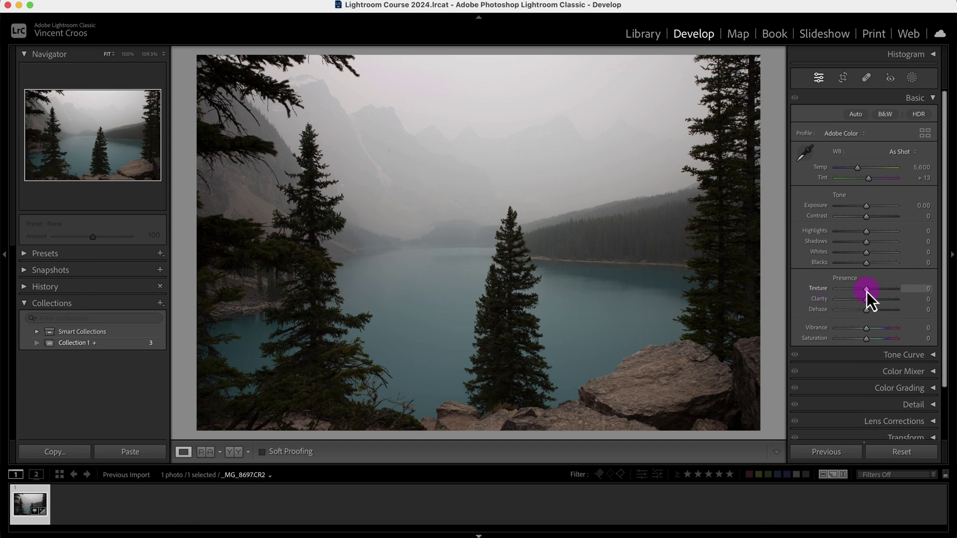
- Try a raised Texture and Clarity at +100 separately on the lake photo, resetting each to 0
drag(867, 291, 874, 291)
double_click(882, 291)
drag(869, 301, 903, 303)
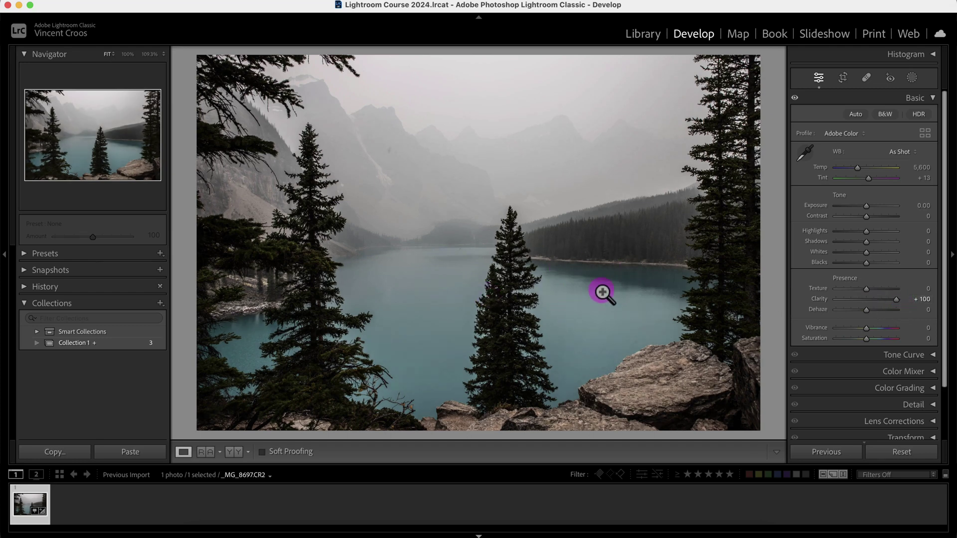
mouse_move(894, 305)
mouse_down()
mouse_move(859, 312)
mouse_move(887, 310)
mouse_up()
double_click(886, 310)
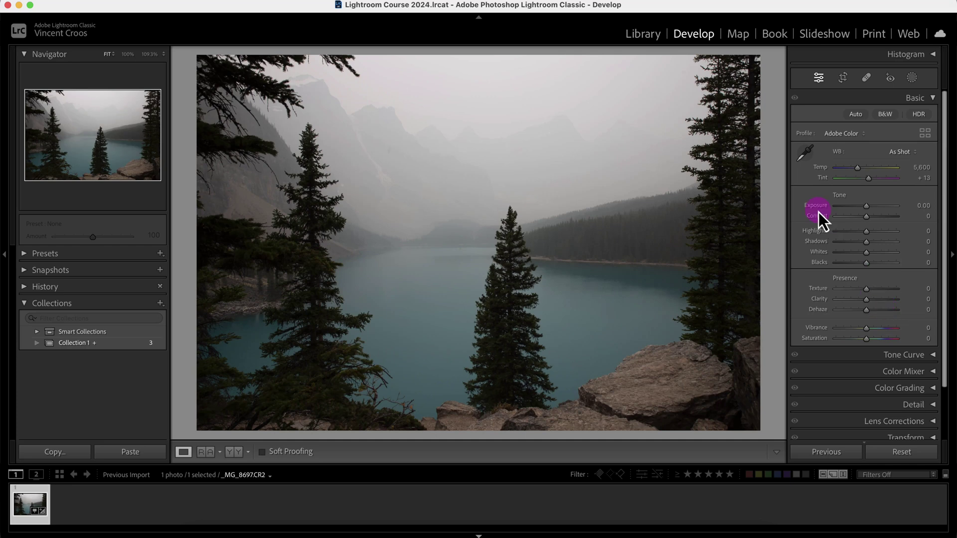